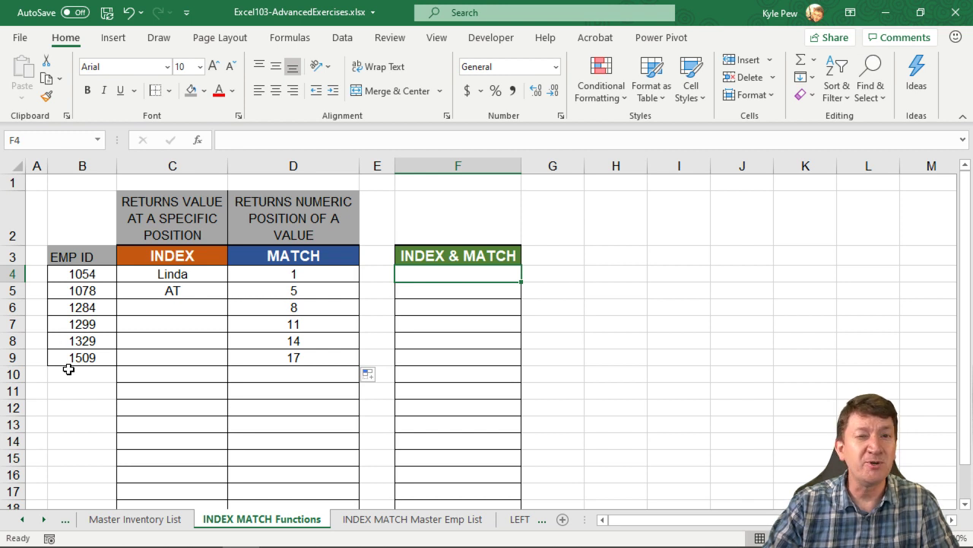
- Glance at the VLOOKUP Function sheet, then open the INDEX MATCH Master Emp List employee table
click(23, 520)
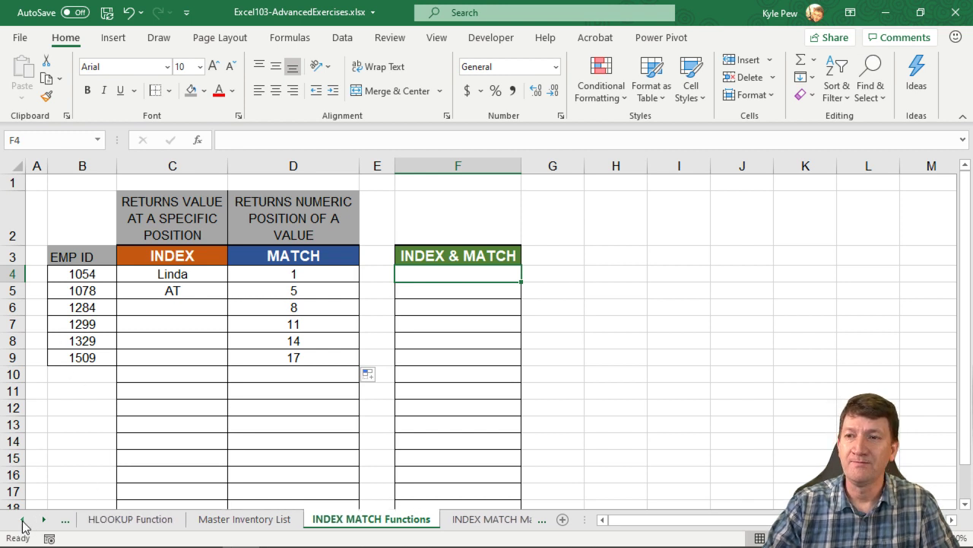
click(23, 521)
click(144, 525)
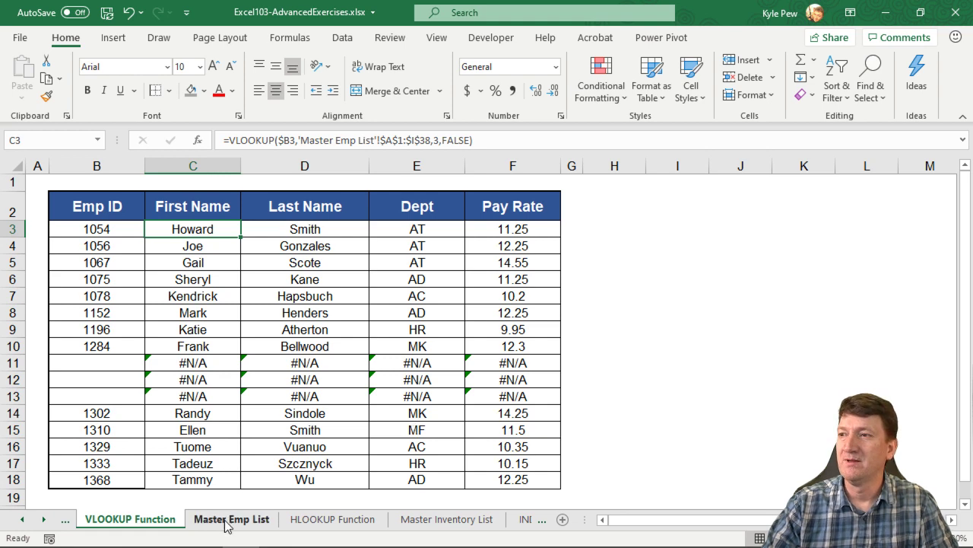
click(515, 520)
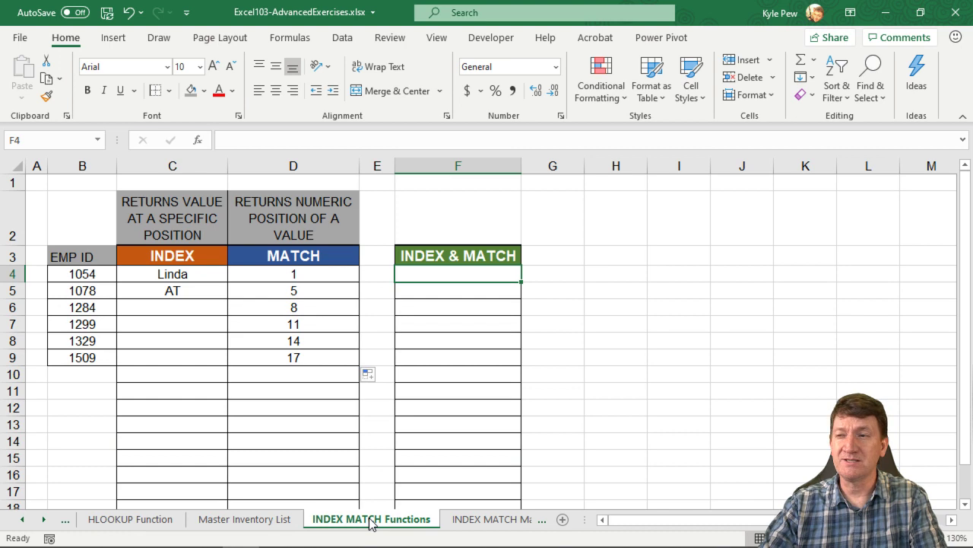
click(468, 520)
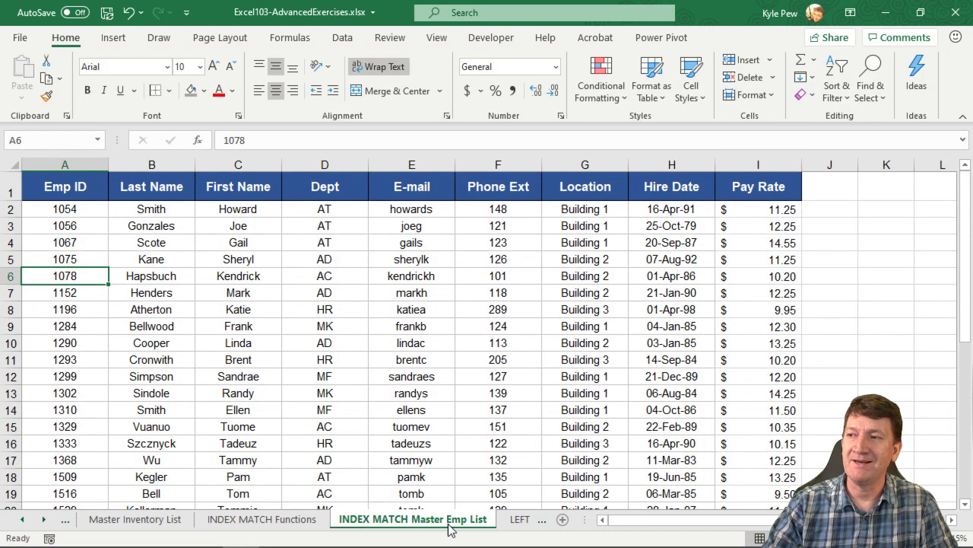
- Move the Emp ID column from column A to sit between Dept and E-mail
click(77, 165)
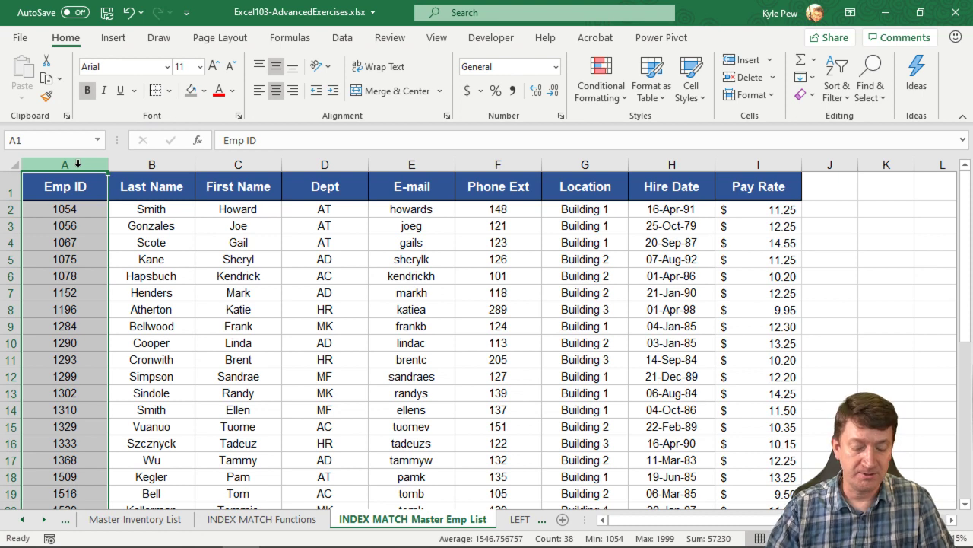
key(ctrl+c)
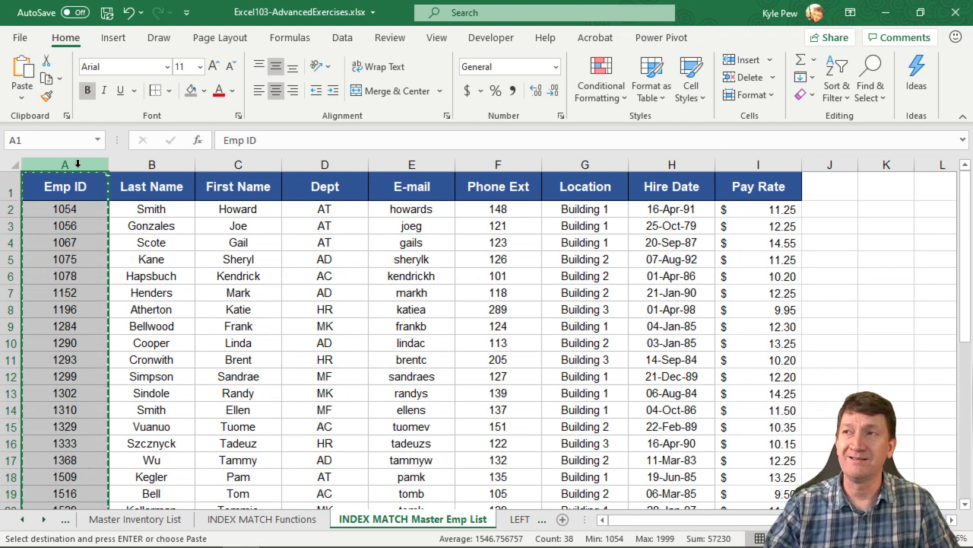
click(425, 163)
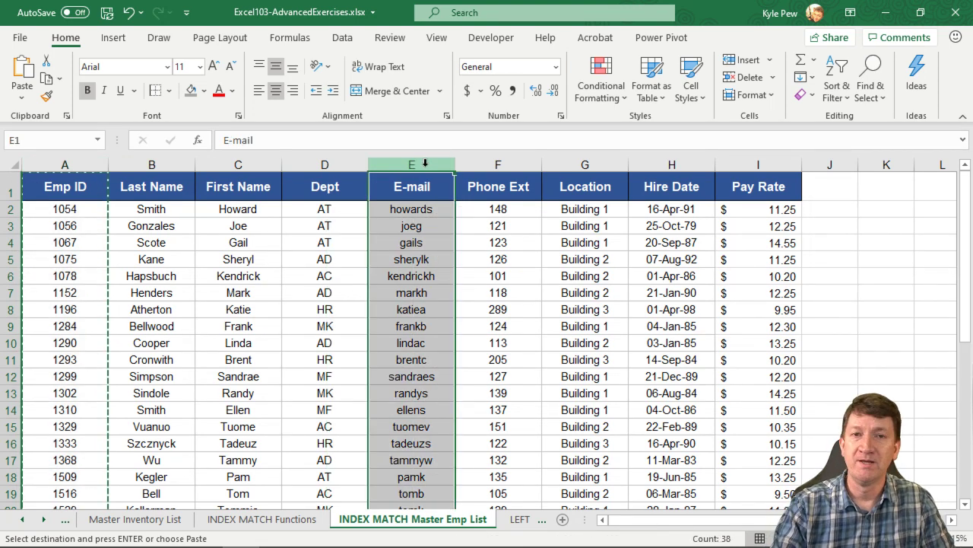
right_click(424, 162)
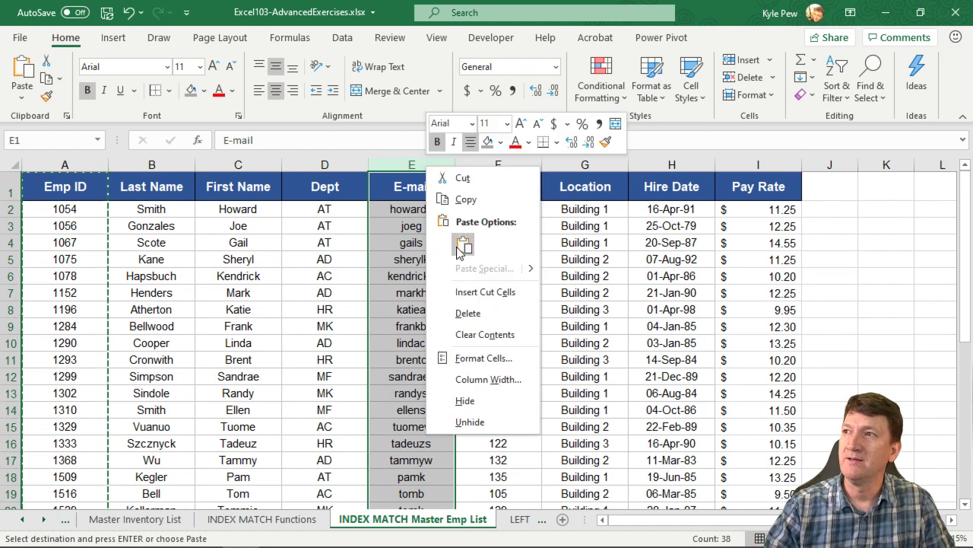
click(495, 294)
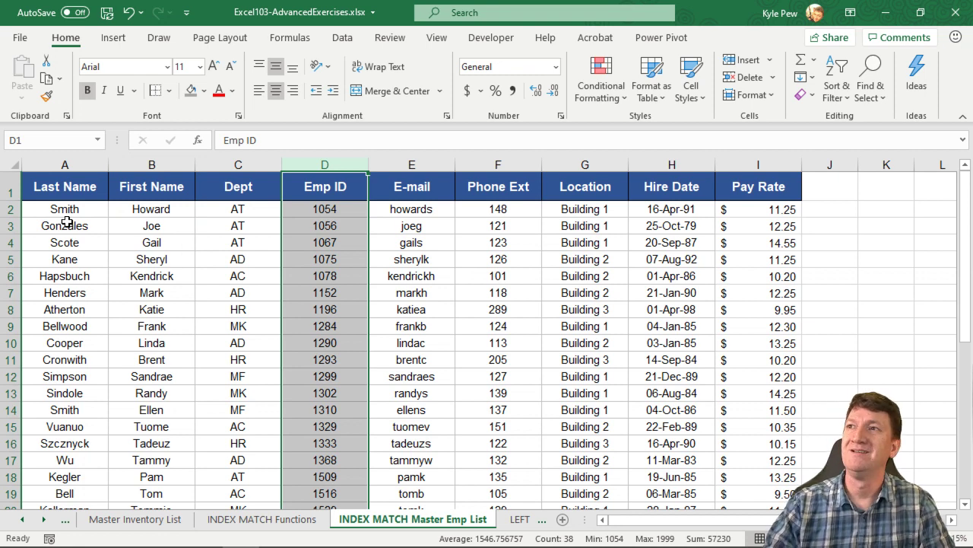
click(311, 214)
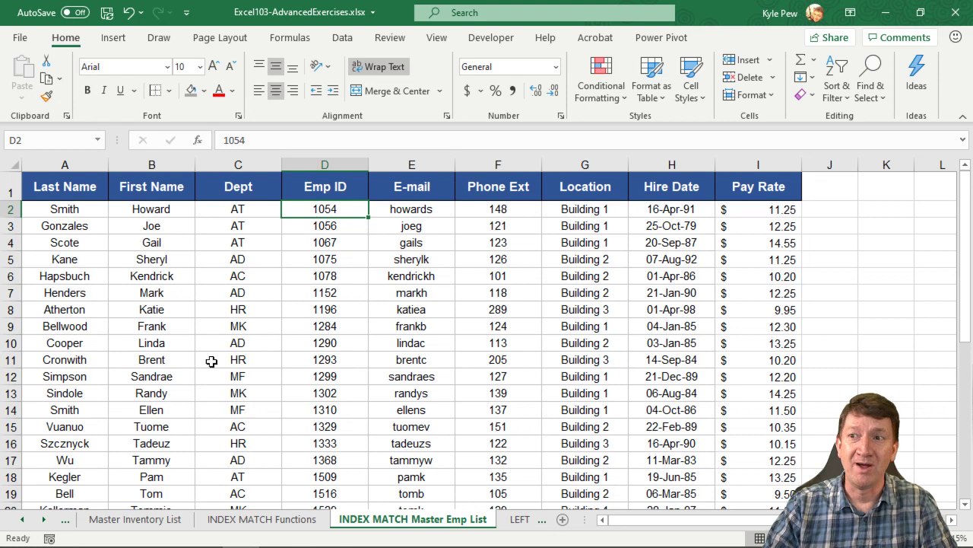
- On the INDEX MATCH Functions sheet, begin the formula =index( in cell F4
click(267, 518)
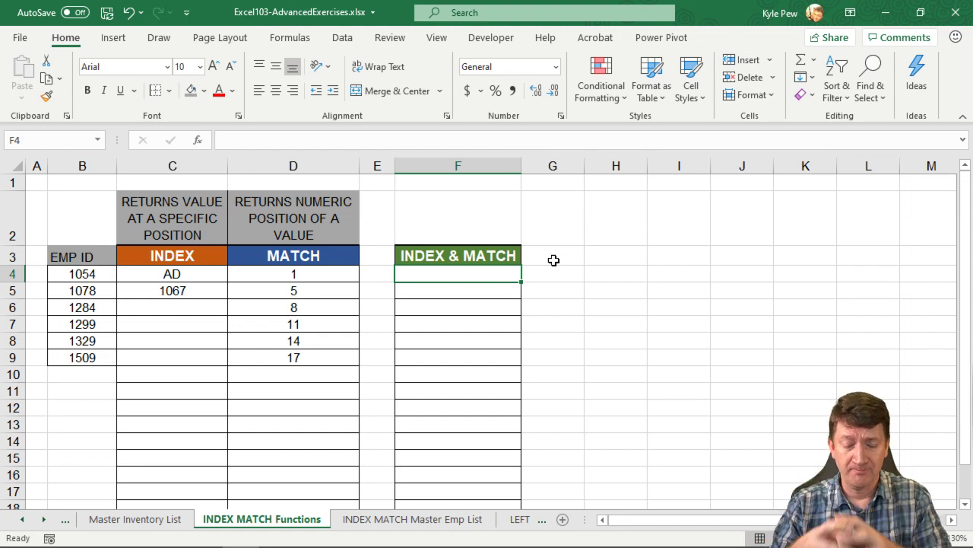
text(=index()
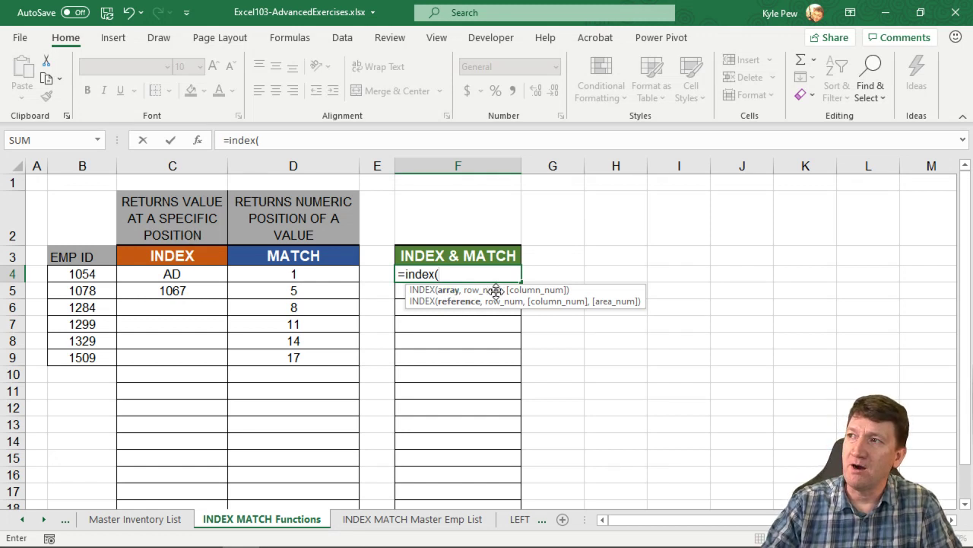
- Open INDEX's Function Arguments in the array,row_num,column_num form and move the dialog off cell F4
click(197, 140)
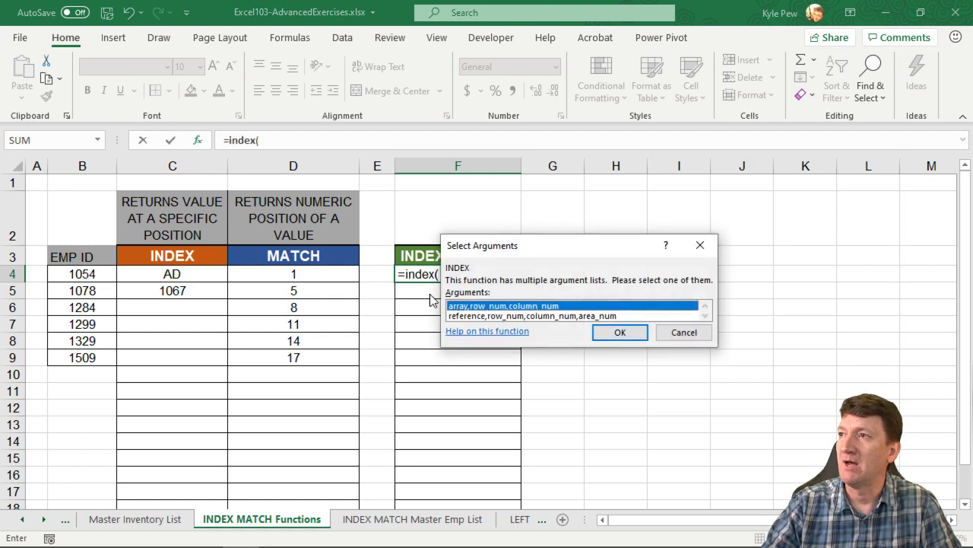
click(611, 335)
drag(450, 196, 417, 304)
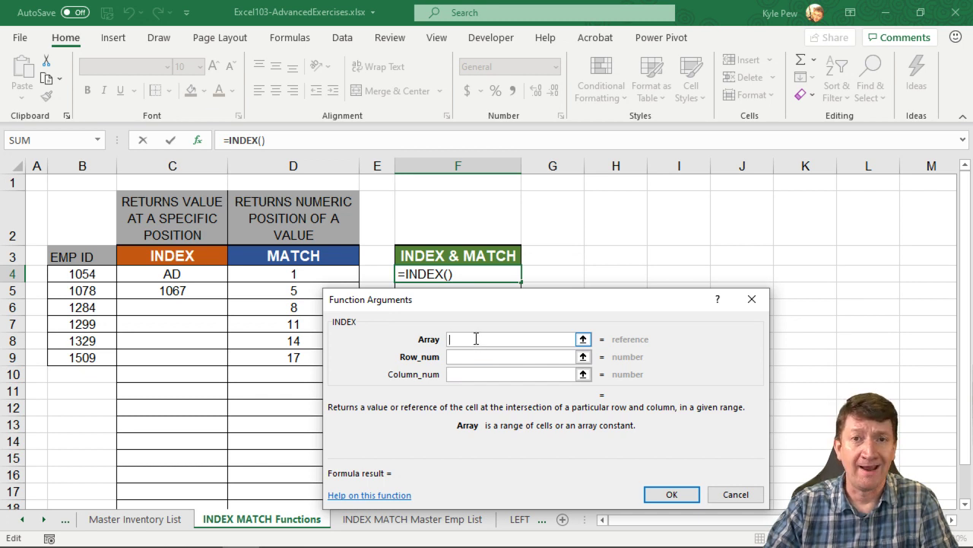
- Point INDEX's Array at the master list's Dept cells C1:C38, locked as $C$1:$C$38
drag(468, 305, 421, 162)
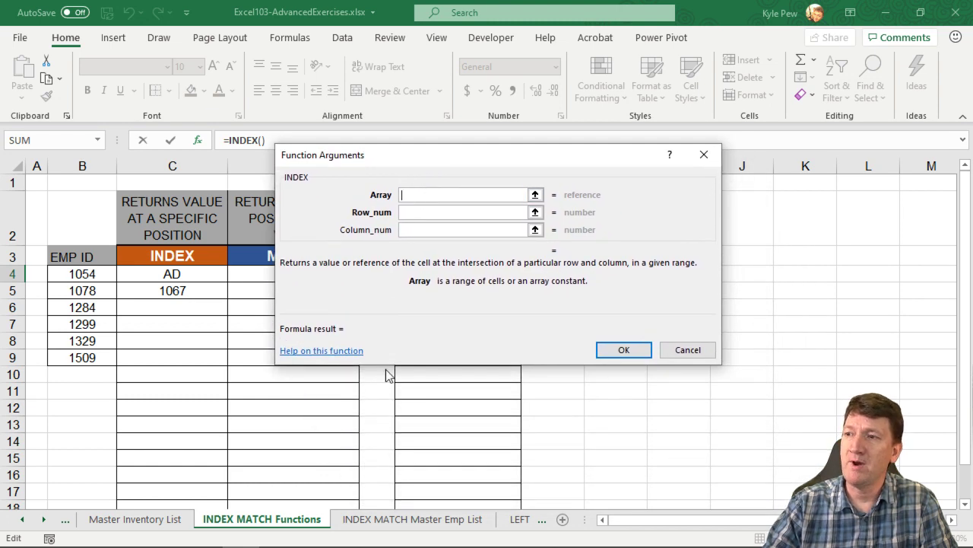
click(387, 520)
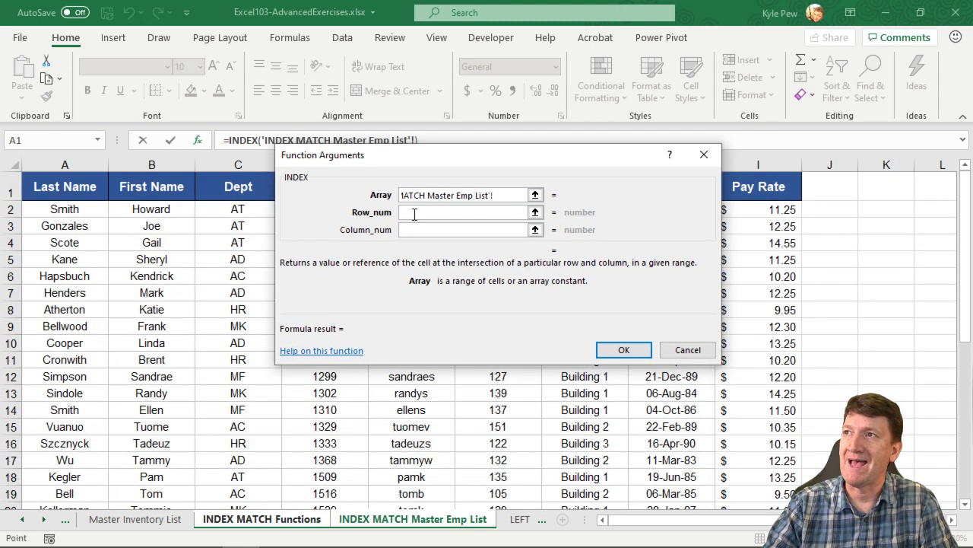
drag(460, 155, 597, 272)
click(246, 186)
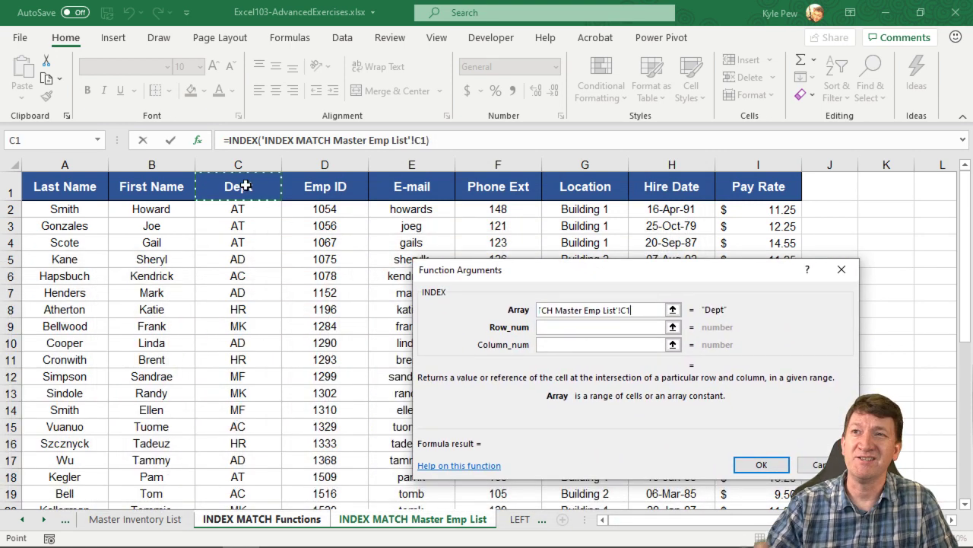
key(ctrl+shift+Down)
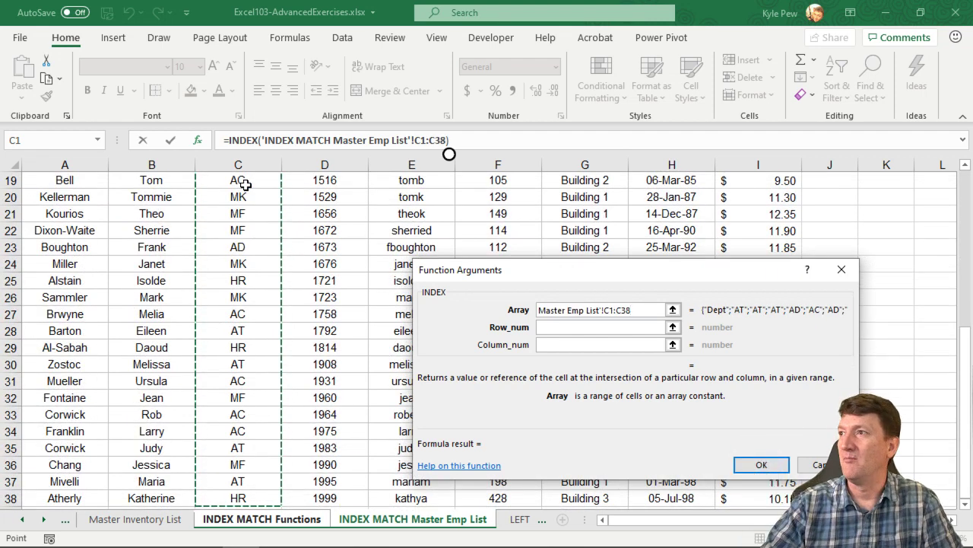
drag(633, 309, 608, 312)
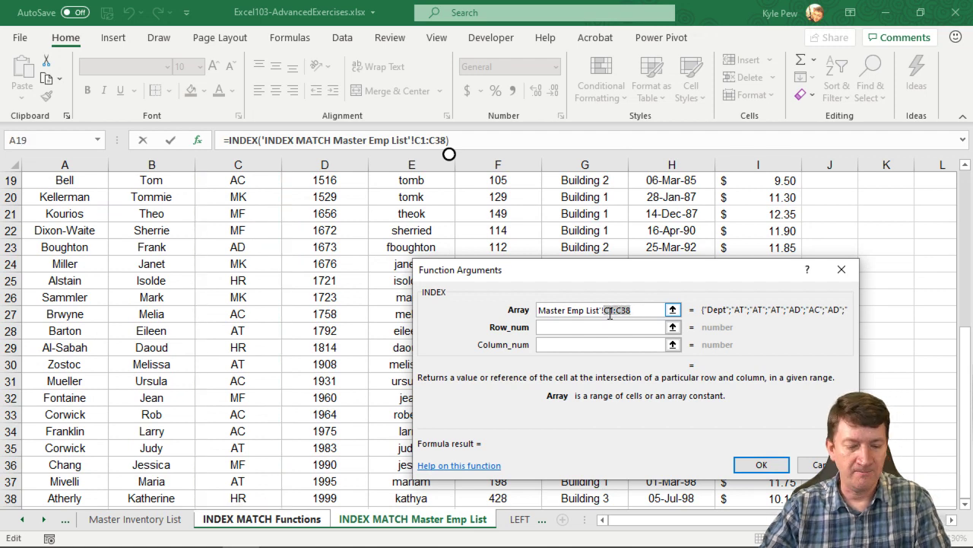
key(F4)
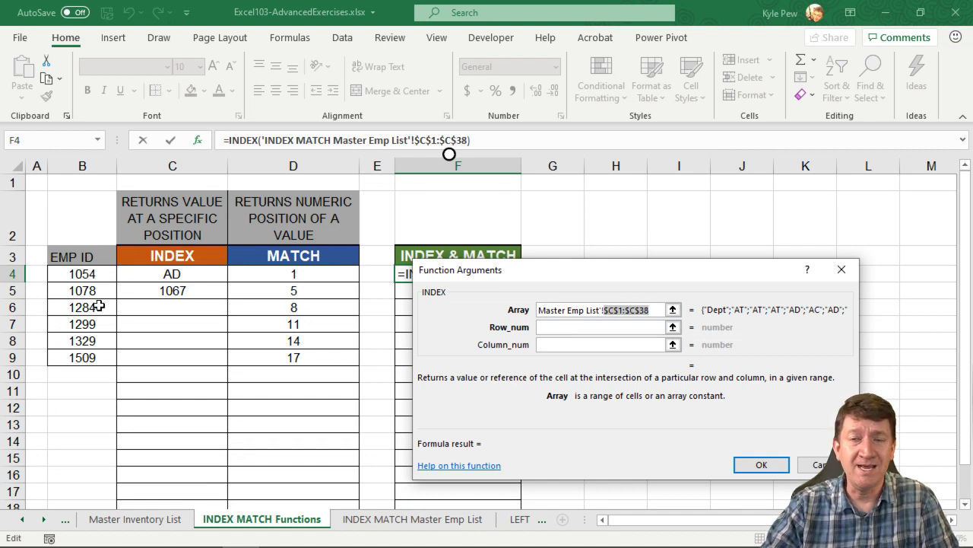
click(552, 327)
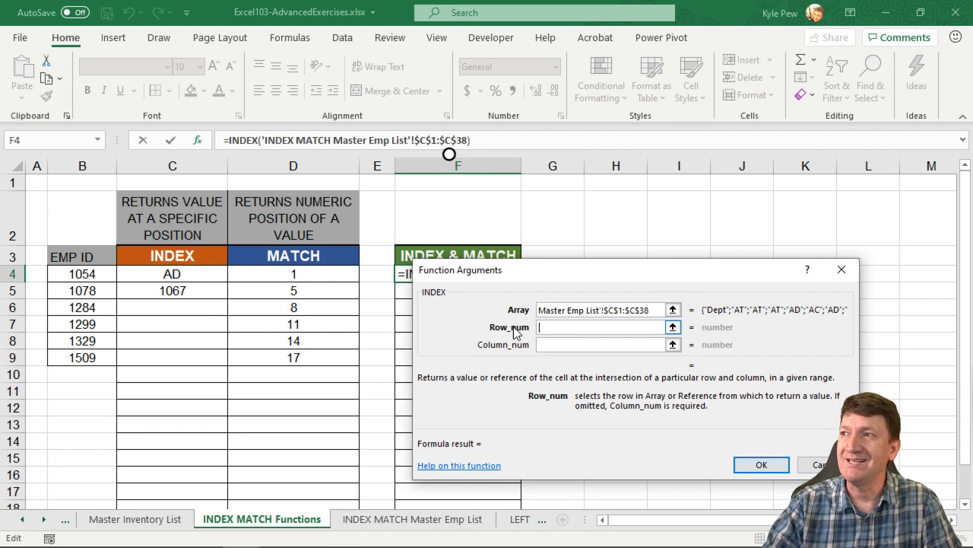
- Type Match( as INDEX's row argument and bring up the nested MATCH's empty arguments
text(M)
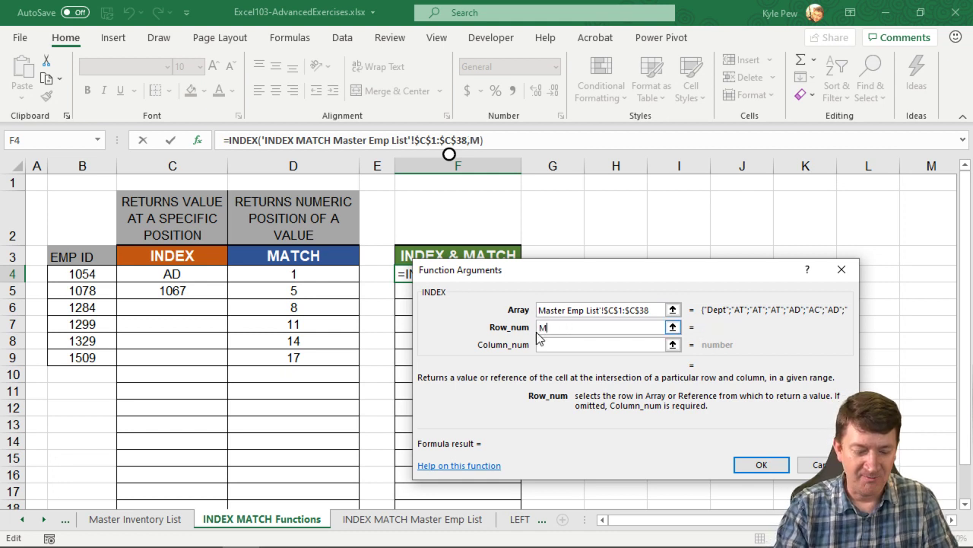
text(atch()
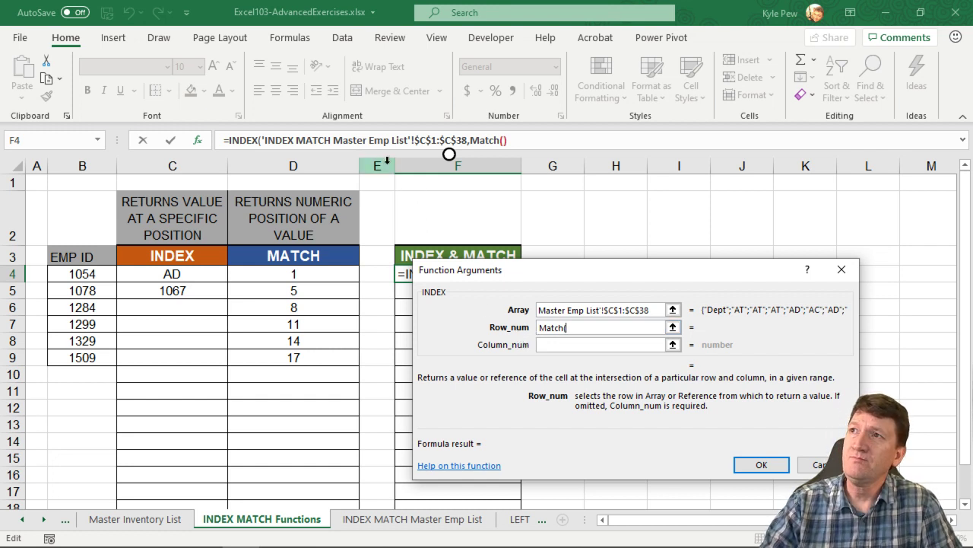
click(489, 139)
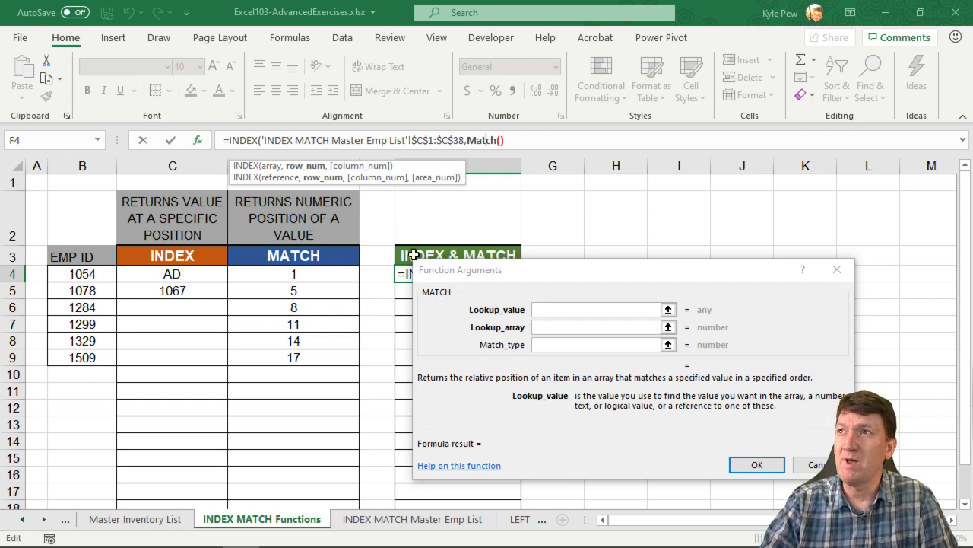
click(243, 140)
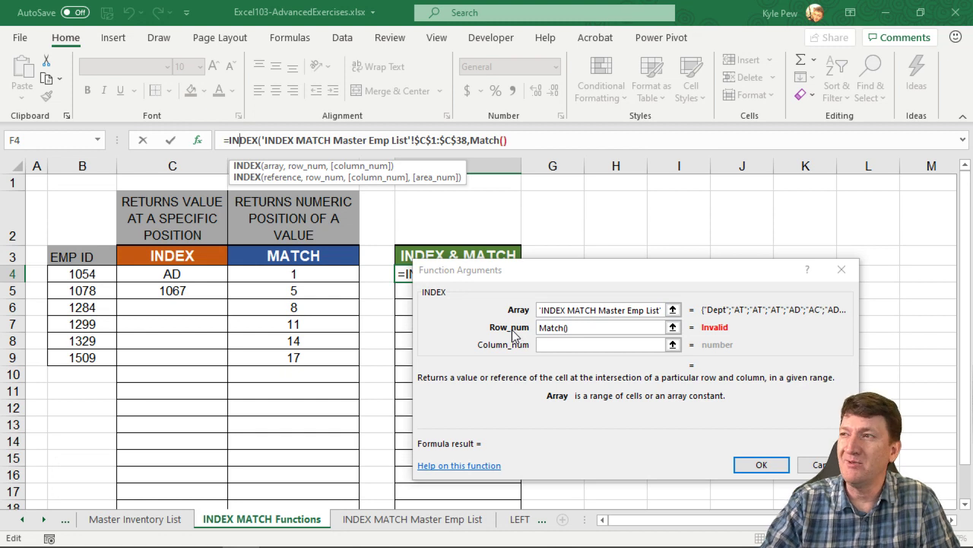
click(542, 327)
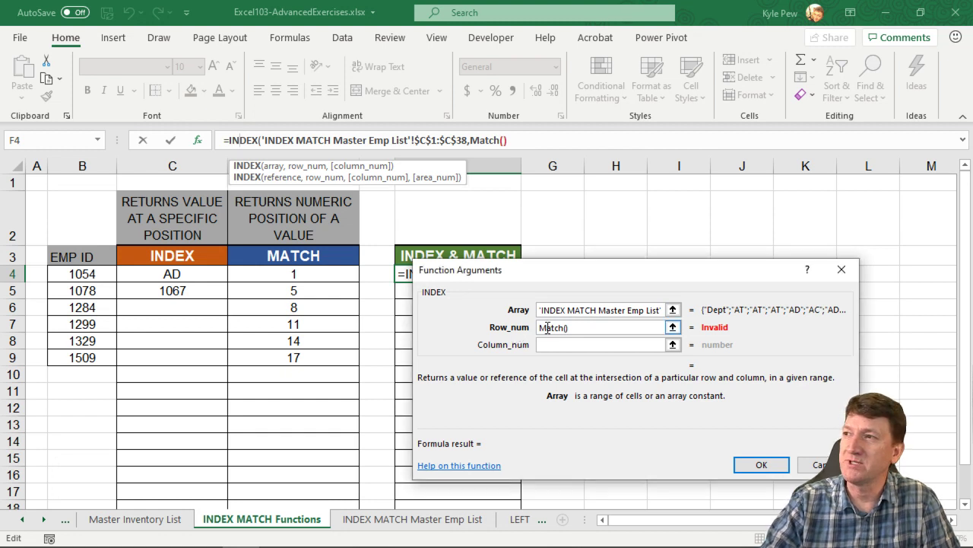
click(482, 141)
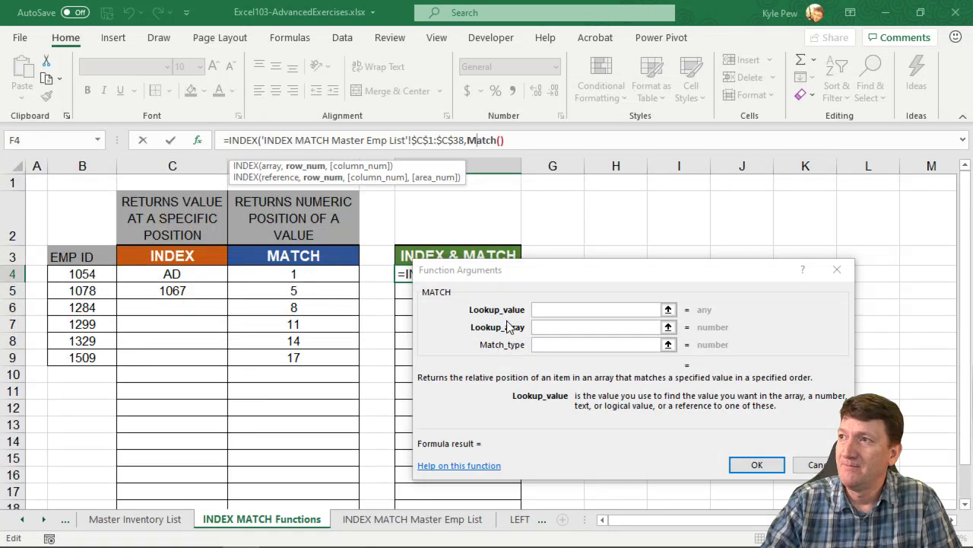
- Give MATCH lookup value B4, range 'INDEX MATCH Master Emp List'!$D$1:$D$38 and match type 0
click(549, 309)
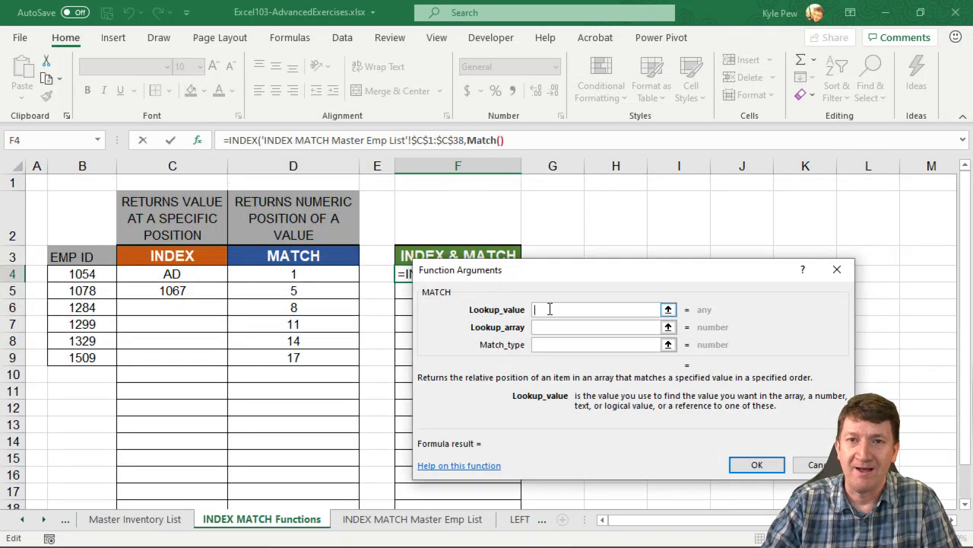
click(73, 273)
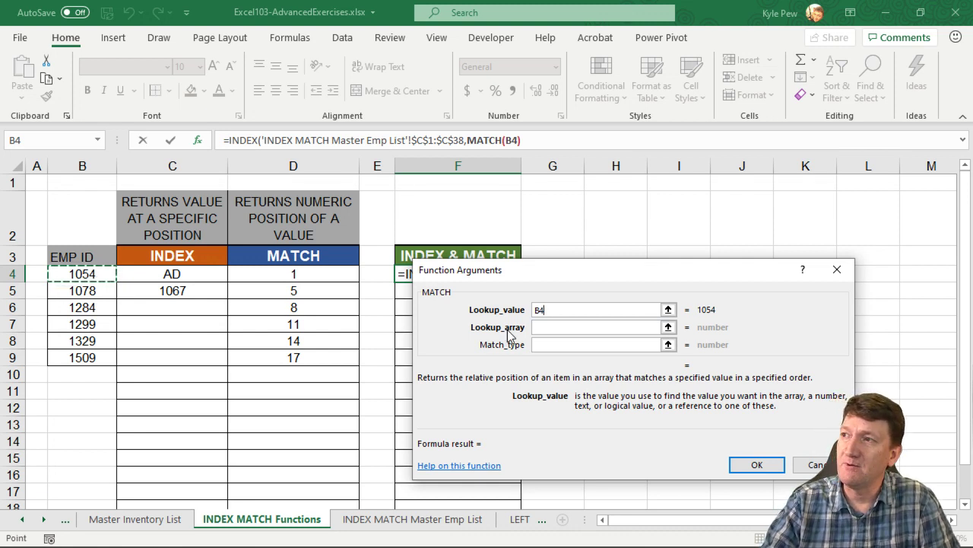
click(549, 326)
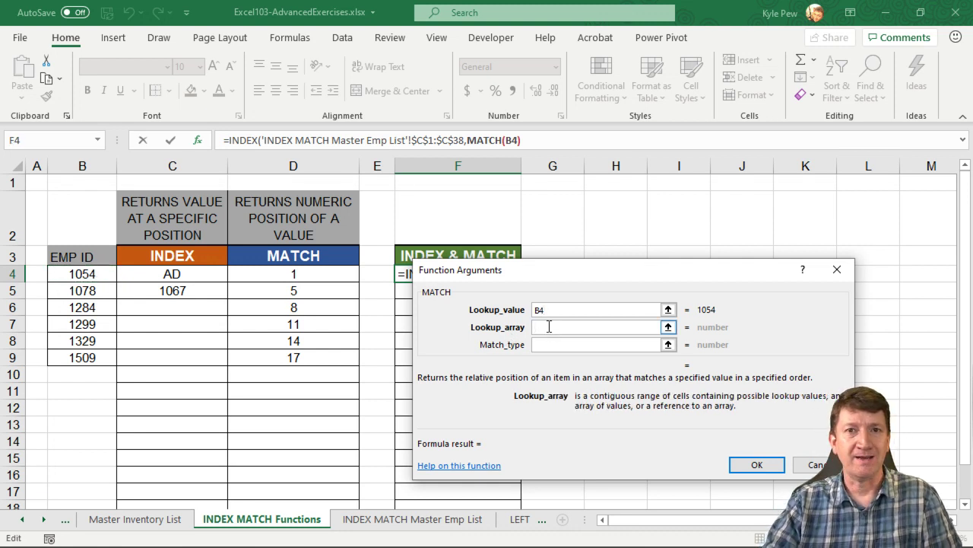
click(384, 519)
scroll(237, 371, up, 6)
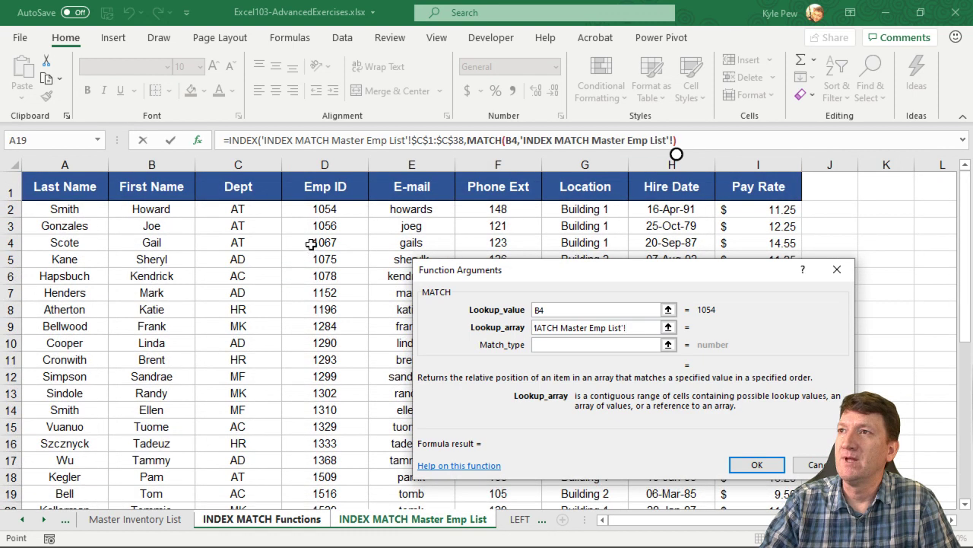
click(334, 185)
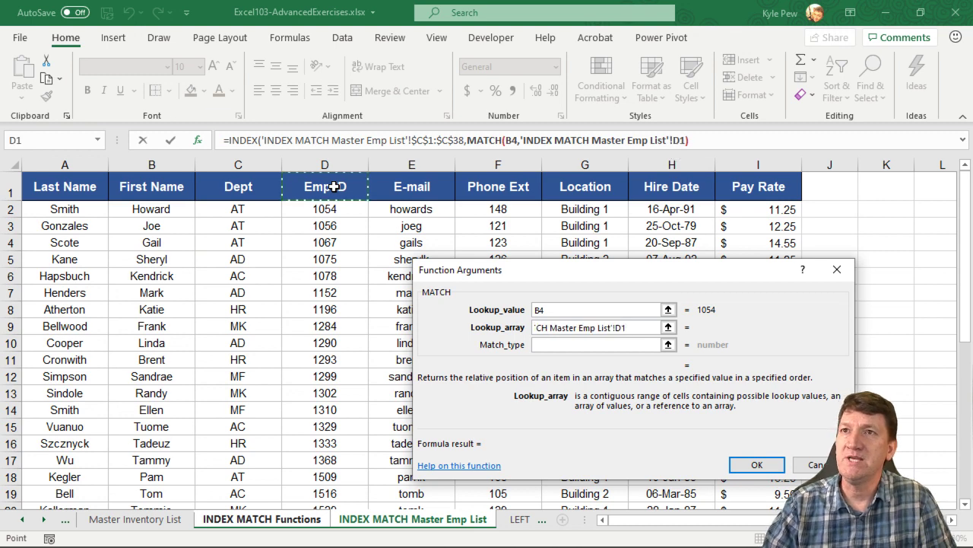
key(ctrl+shift+Down)
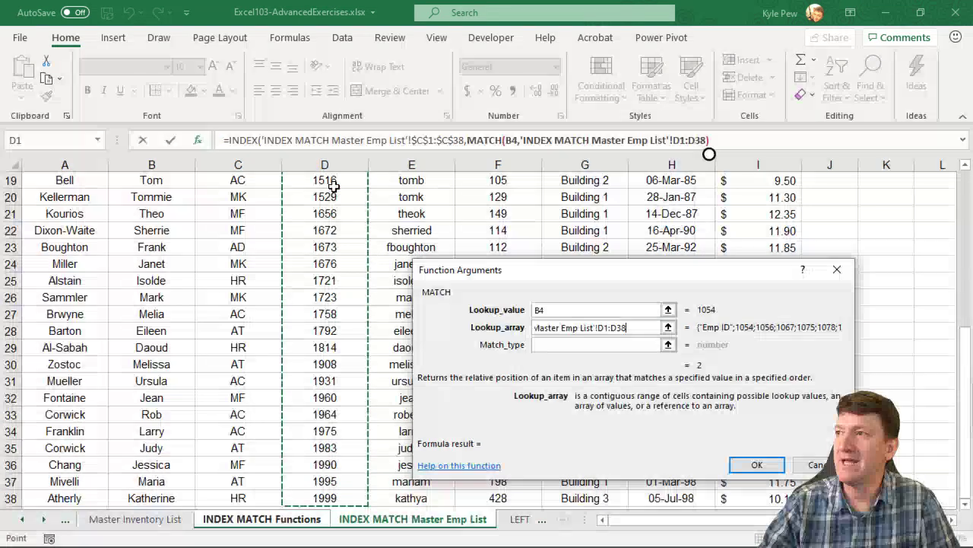
drag(627, 328, 601, 327)
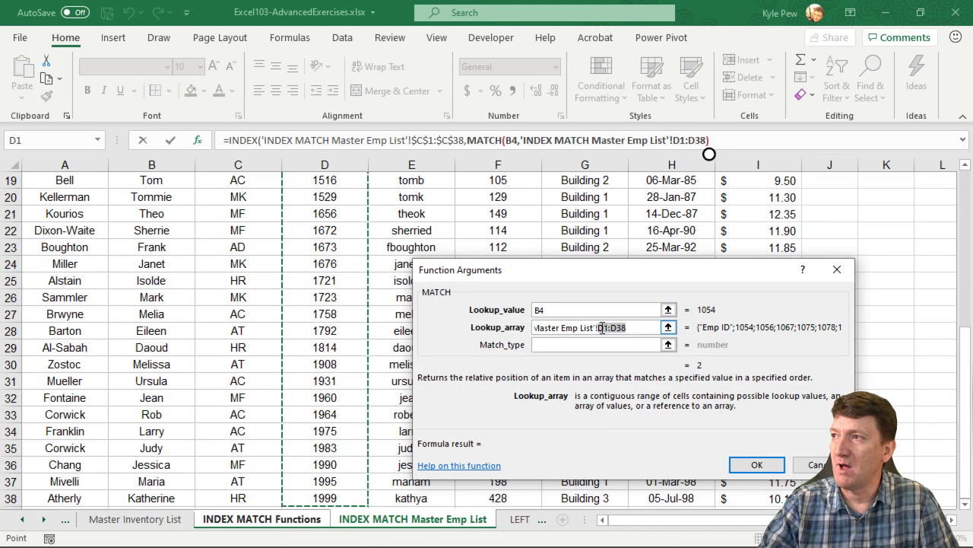
key(F4)
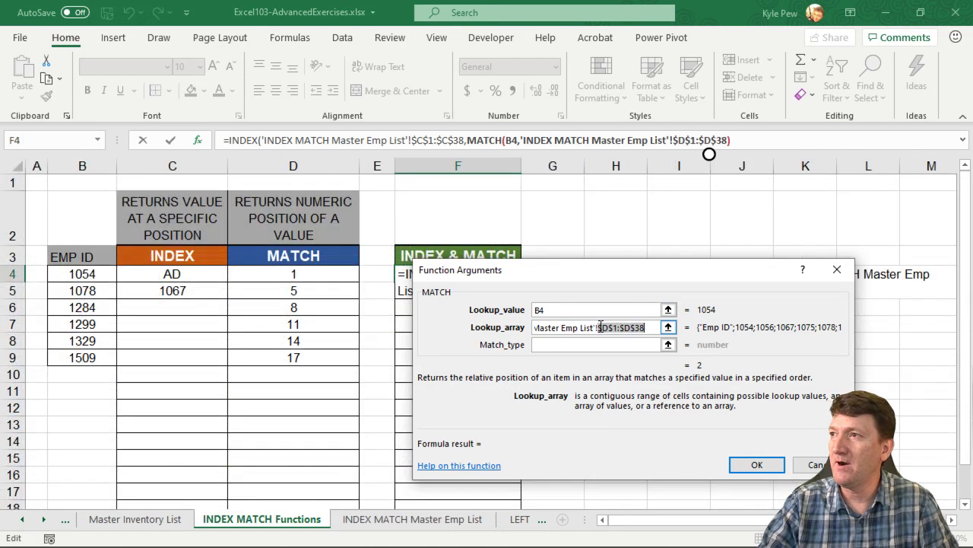
click(553, 344)
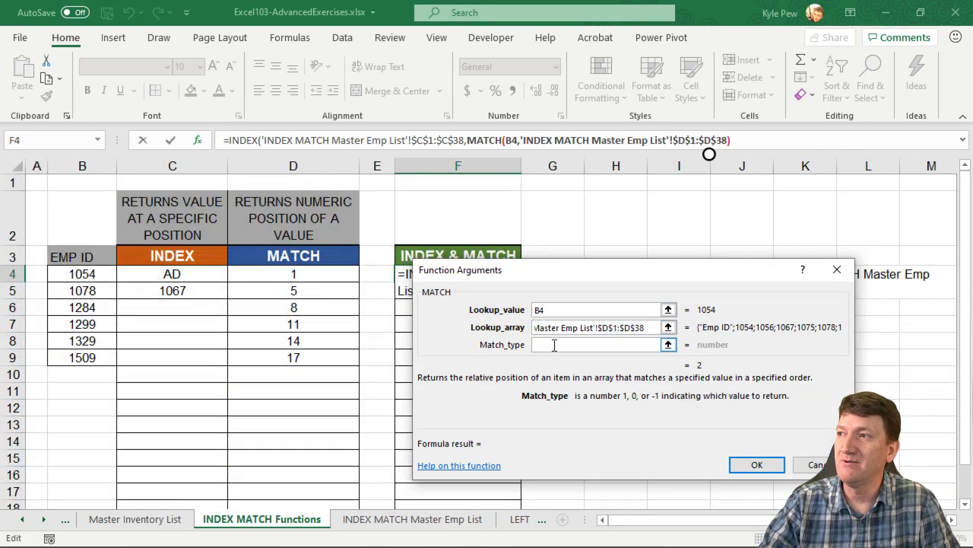
text(0)
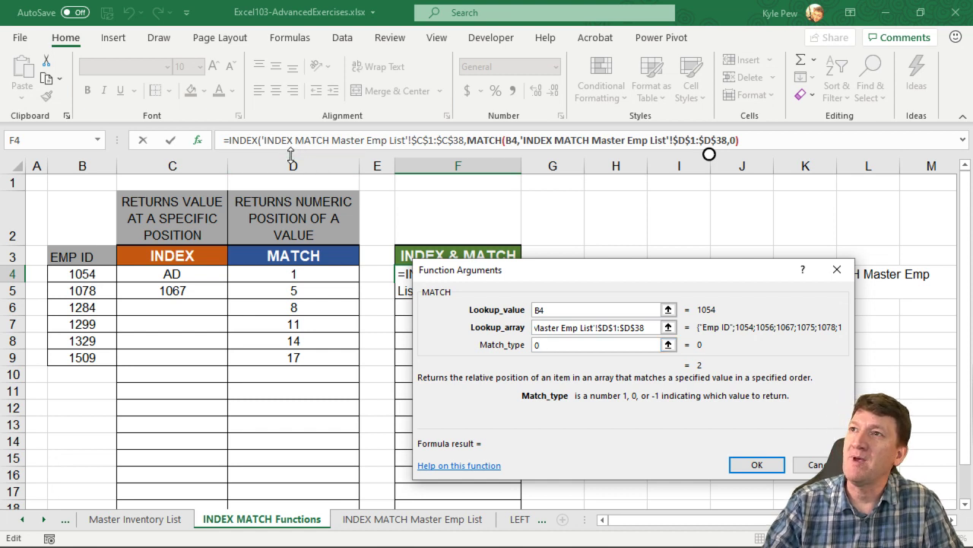
- Return to the INDEX arguments and confirm, so F4 shows Dept AT for employee 1054
click(241, 140)
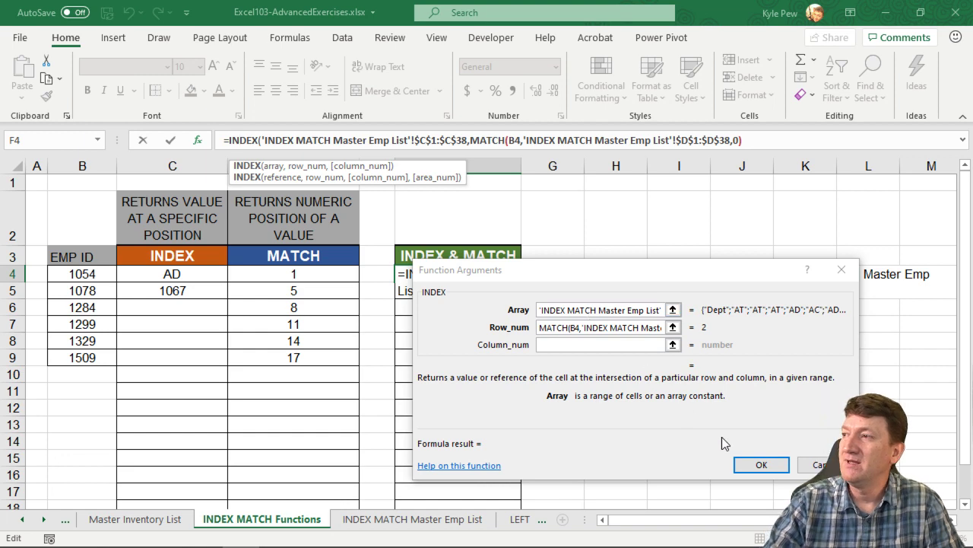
click(751, 464)
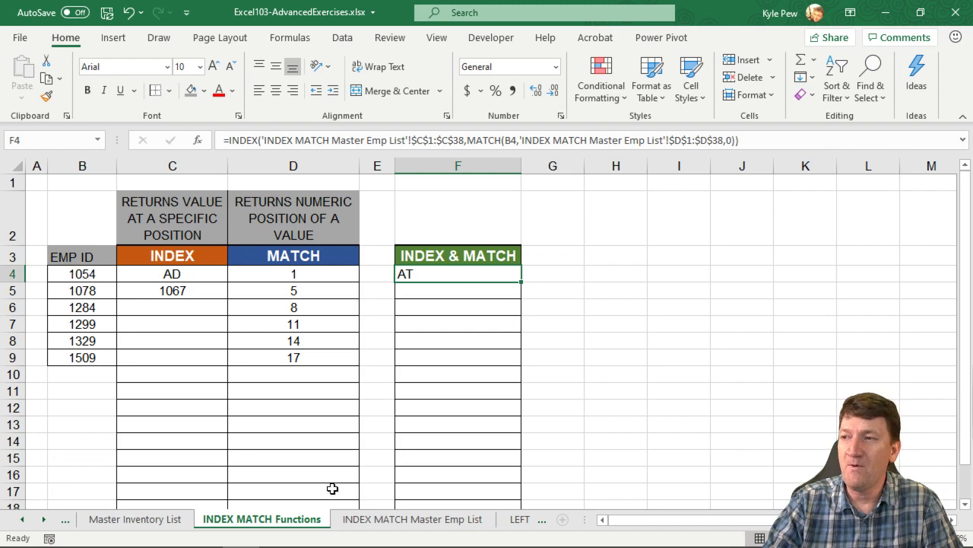
- Fill the F4 formula down to F9, giving AT, AC, MK, MF, AC and AT
click(387, 524)
scroll(355, 342, up, 1)
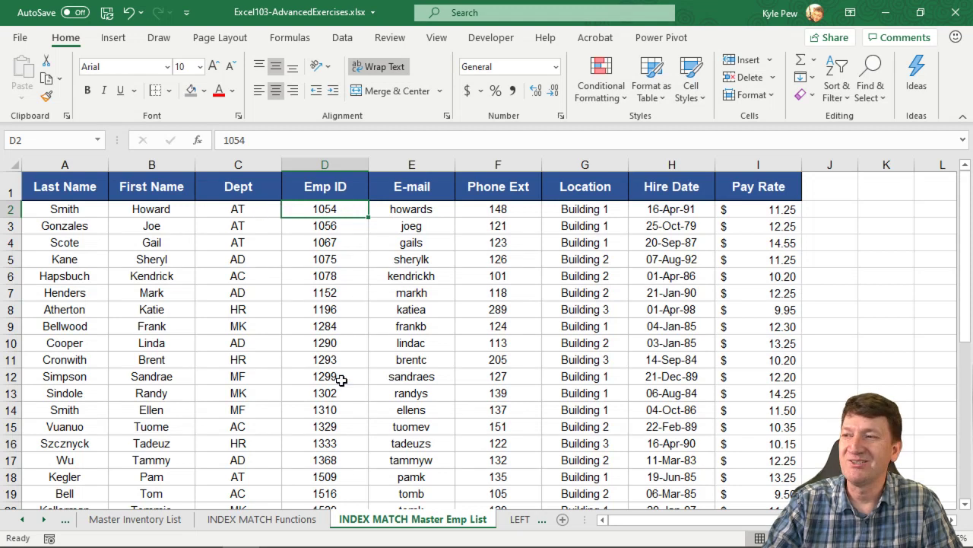
click(281, 518)
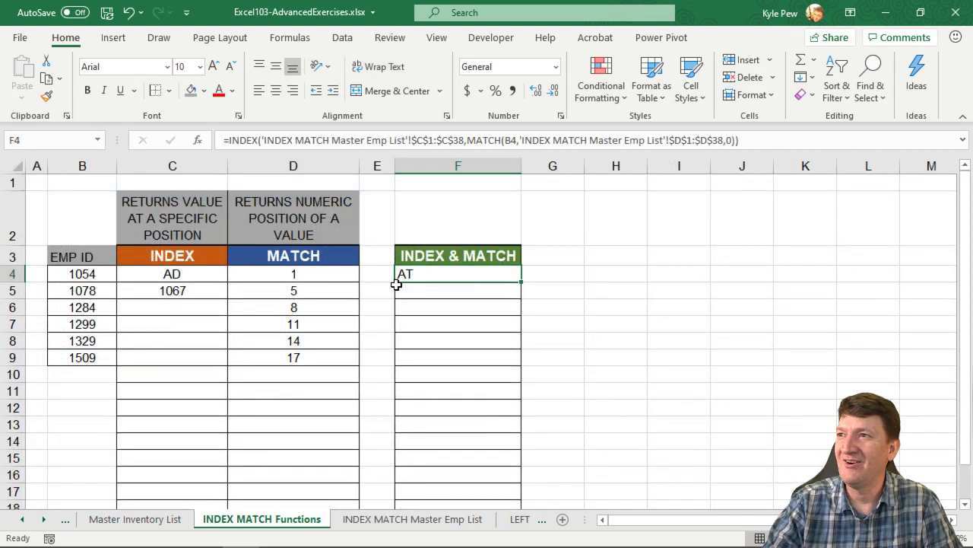
drag(521, 284, 514, 365)
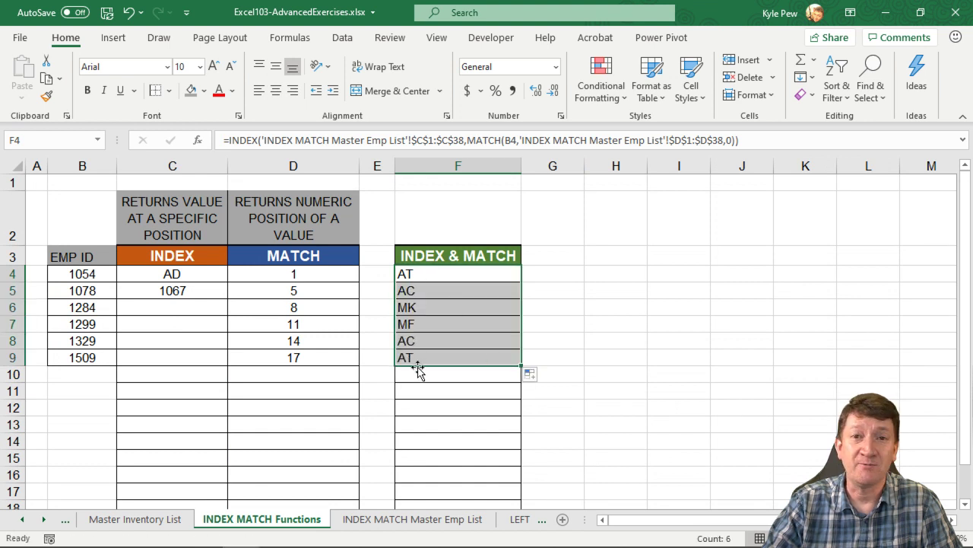
click(82, 327)
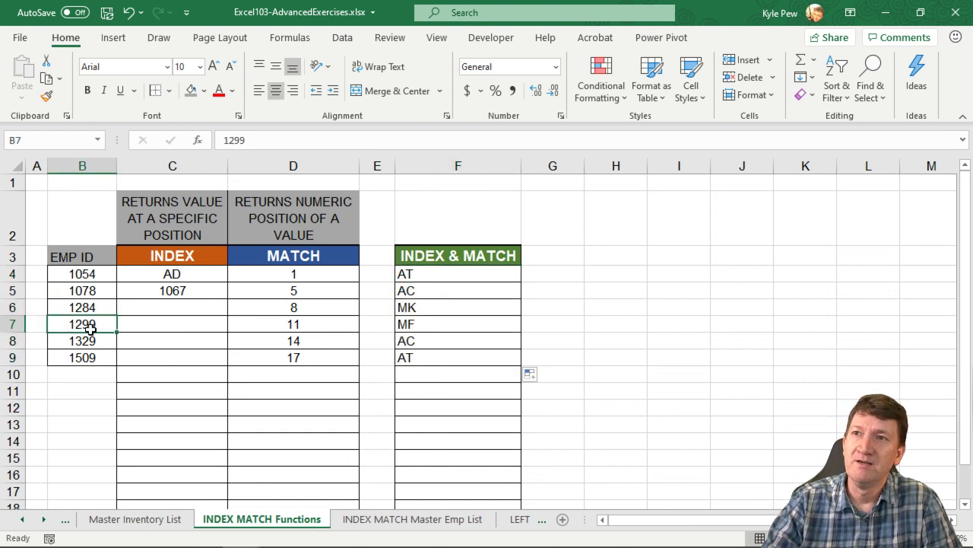
click(379, 523)
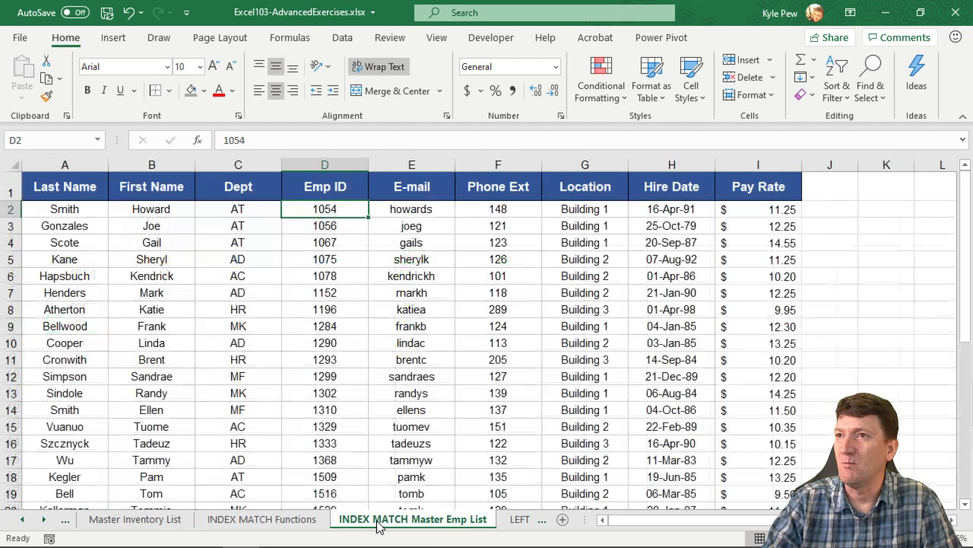
click(327, 376)
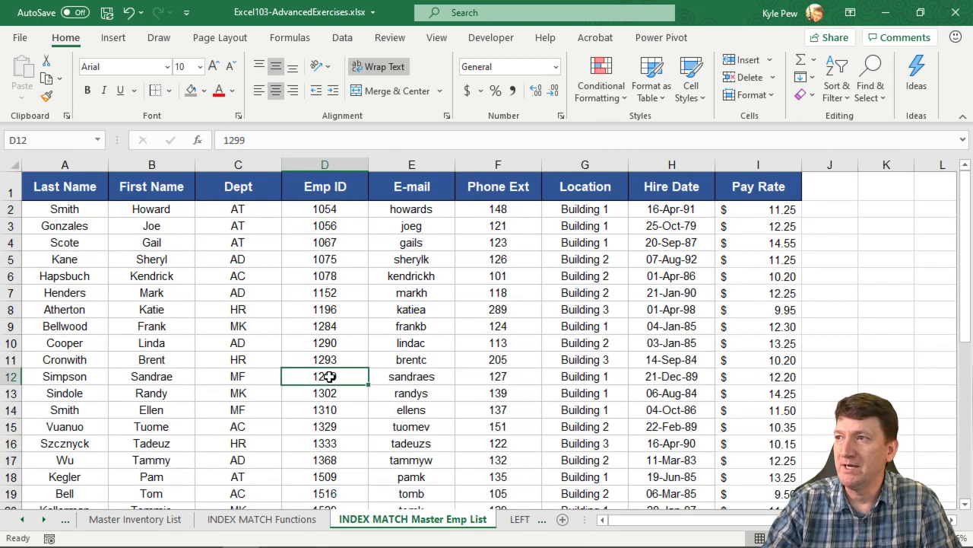
click(251, 375)
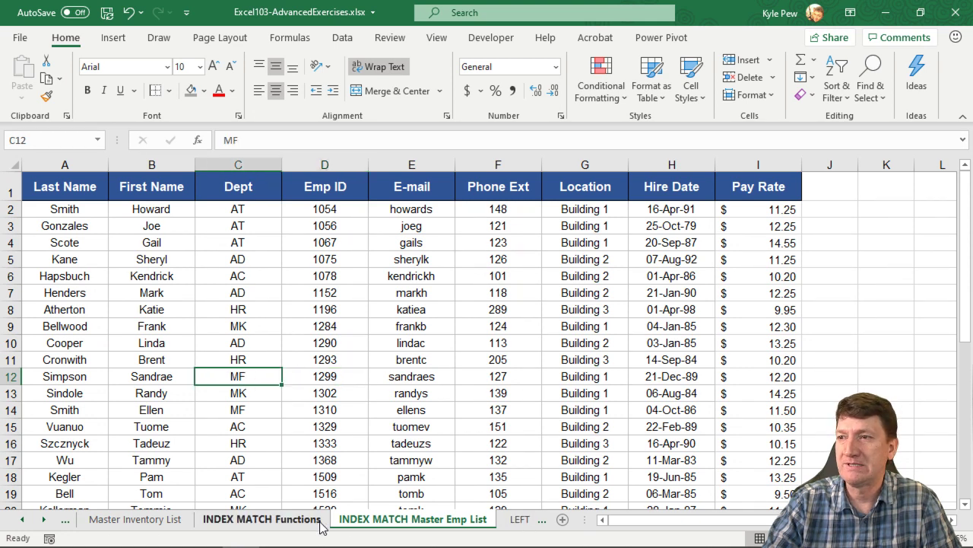
click(288, 520)
click(431, 359)
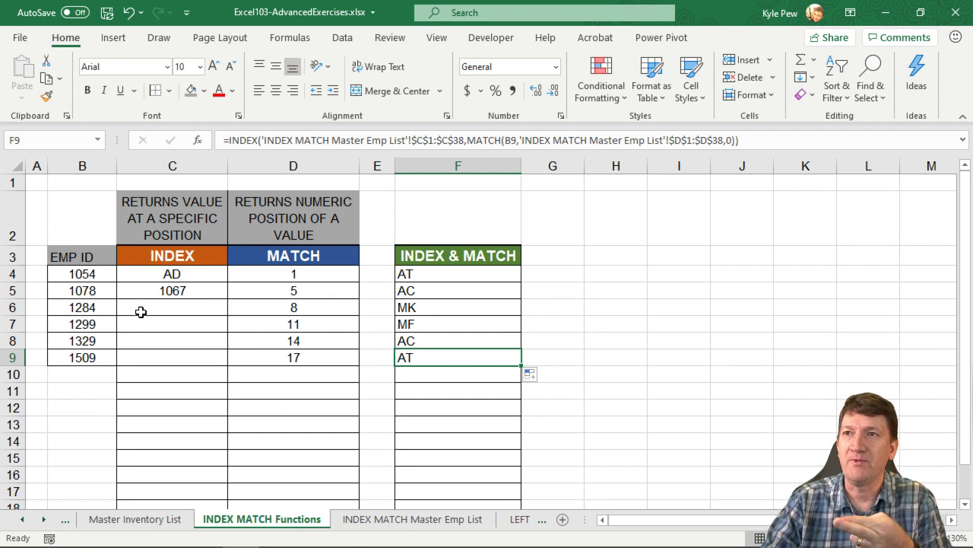
click(427, 323)
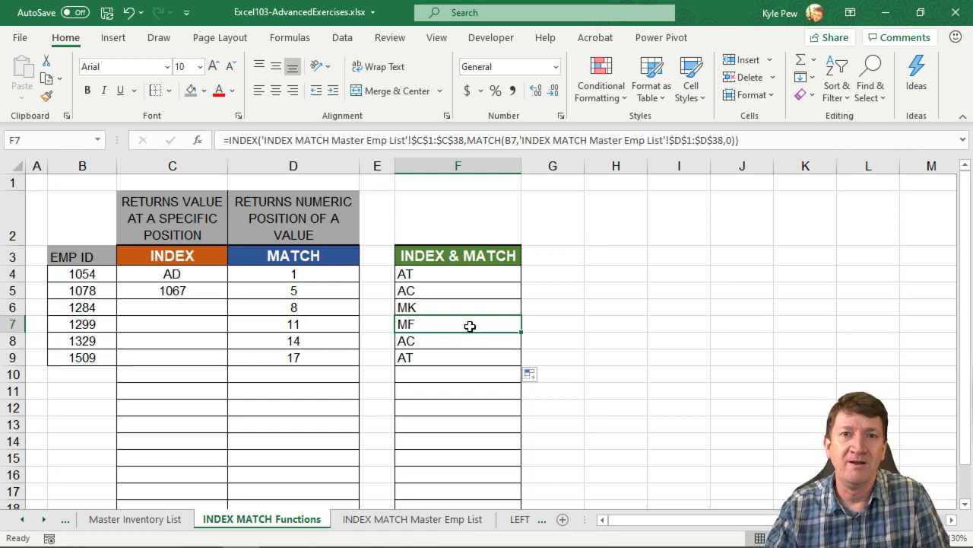
- Open the master employee list to confirm employee 1299's Dept is MF
click(390, 518)
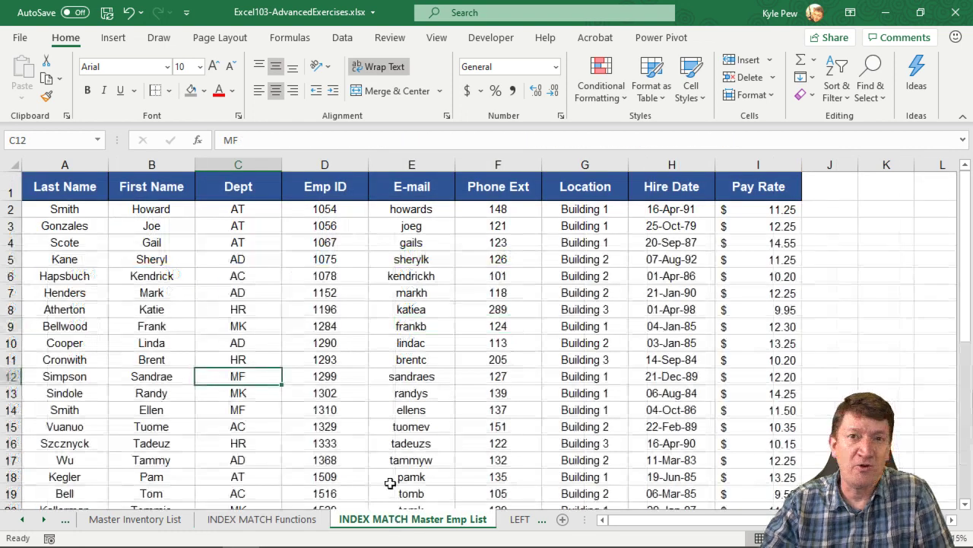